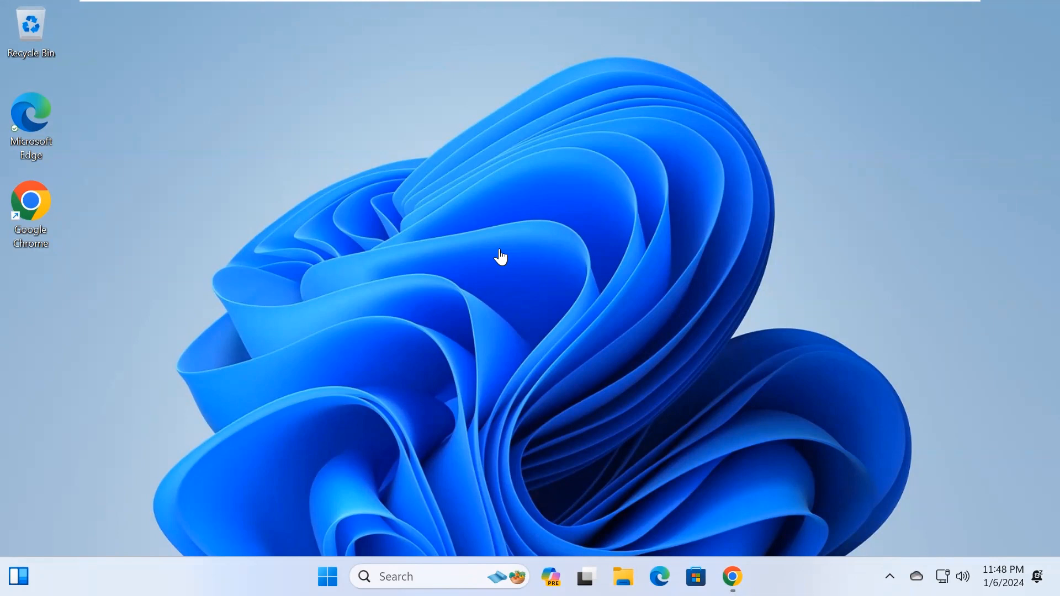
Open Google Chrome from the desktop in a maximized window and go to google.com.
click(49, 211)
right_click(32, 203)
click(77, 236)
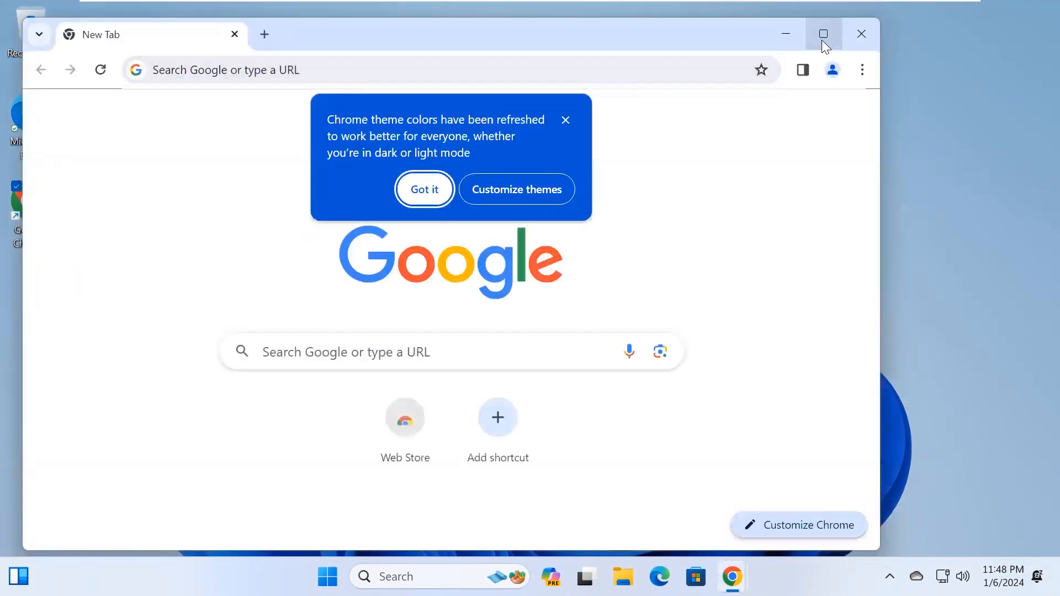
click(822, 38)
text(google)
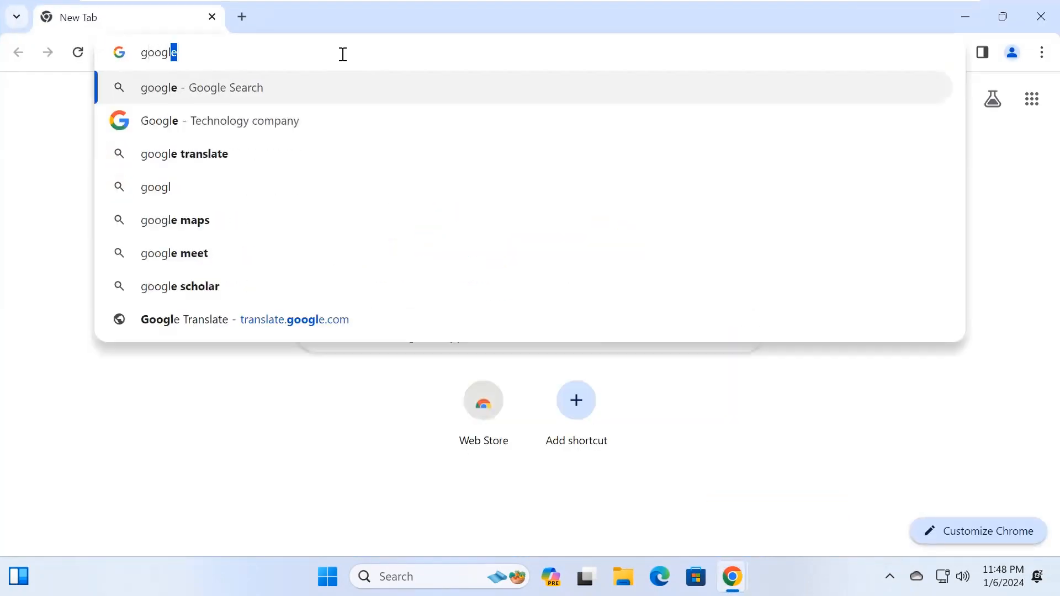
text(.com)
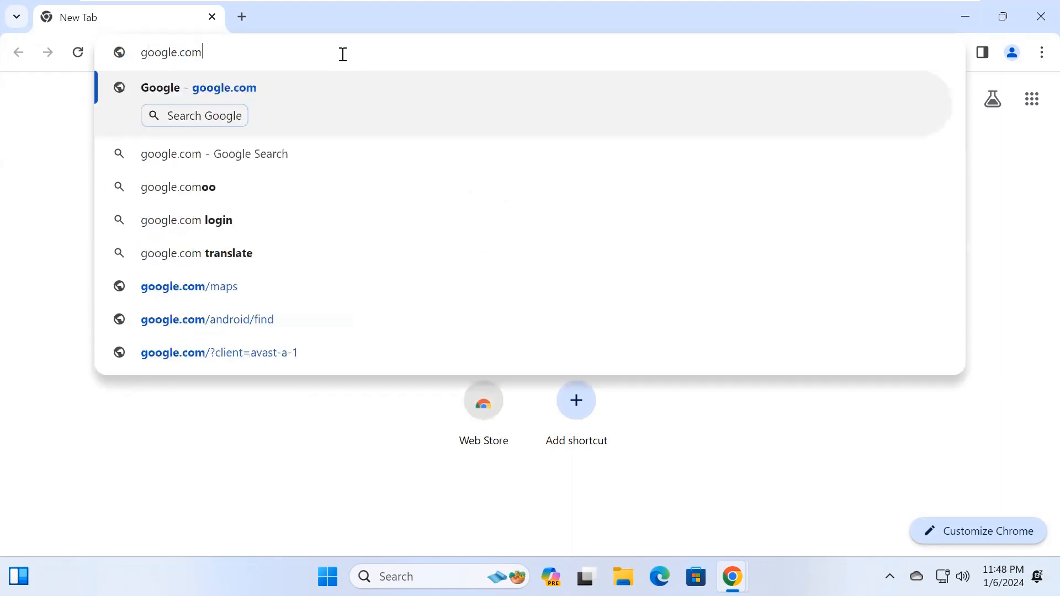
key(Return)
Search Google for "vmware workstation download".
text(v)
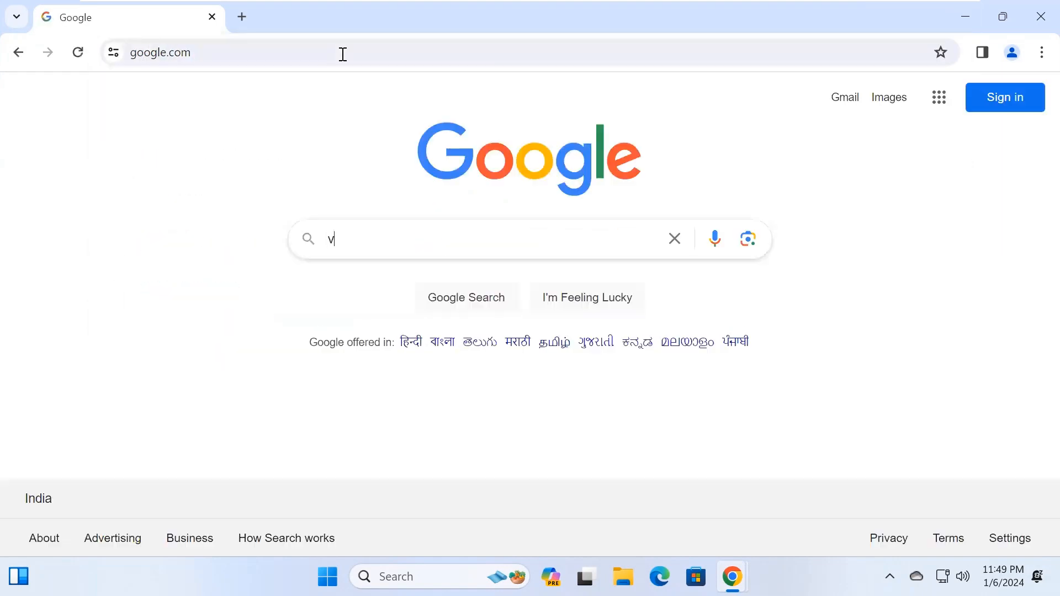
text(mware work)
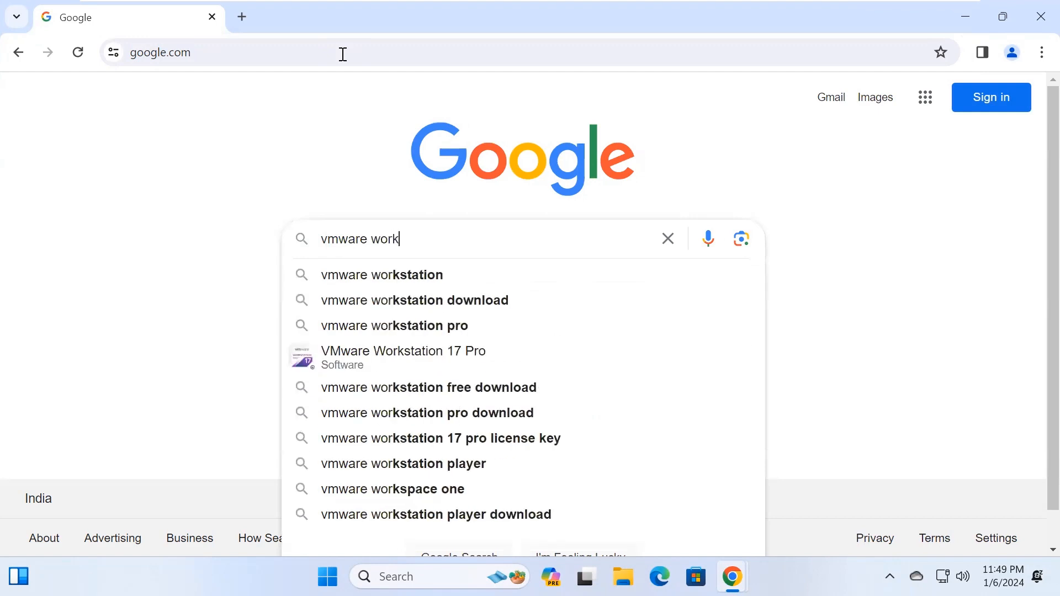
text(station download)
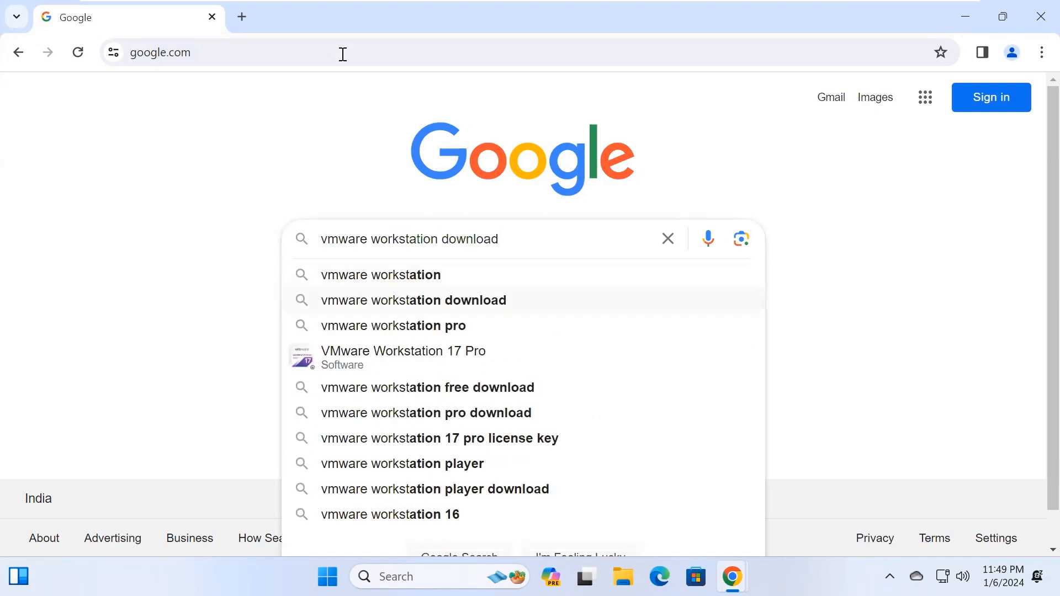
key(Return)
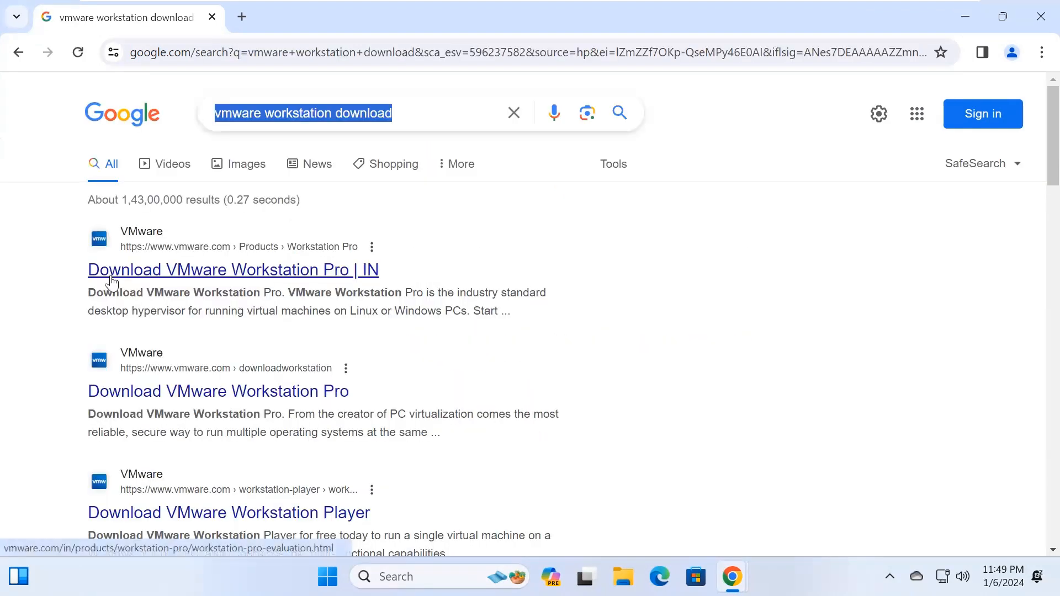
Download Workstation 17 Pro for Windows from the "Download VMware Workstation Pro | IN" result and show the installer in its folder.
click(263, 274)
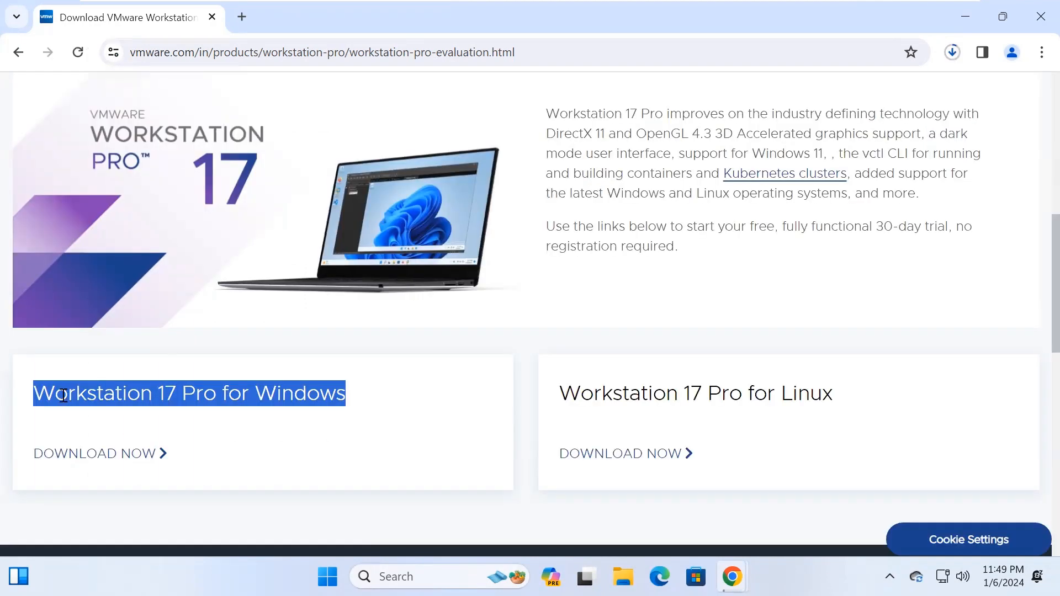
drag(37, 393, 364, 408)
click(953, 51)
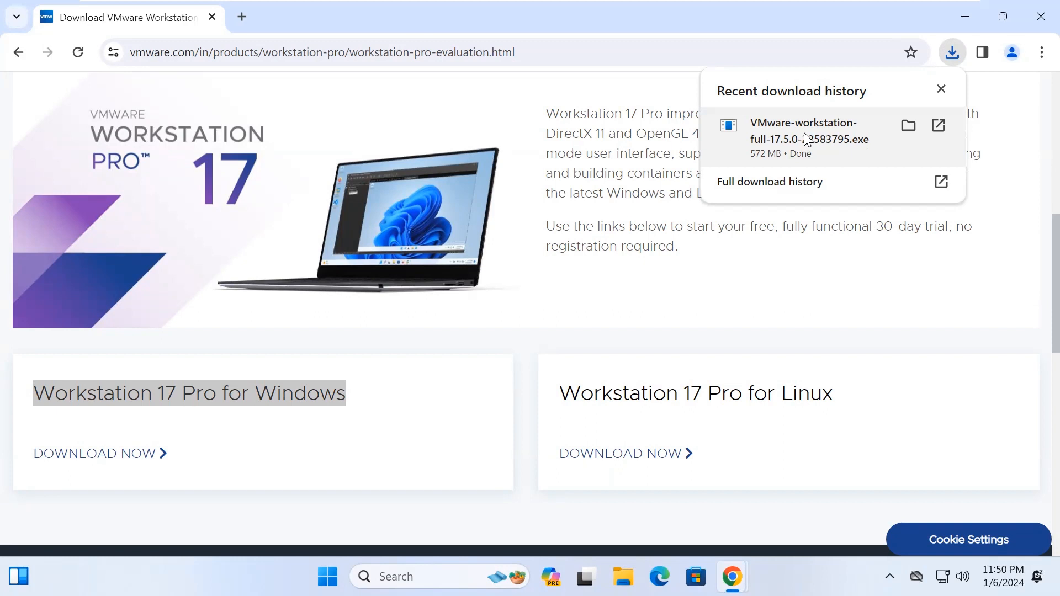
click(908, 126)
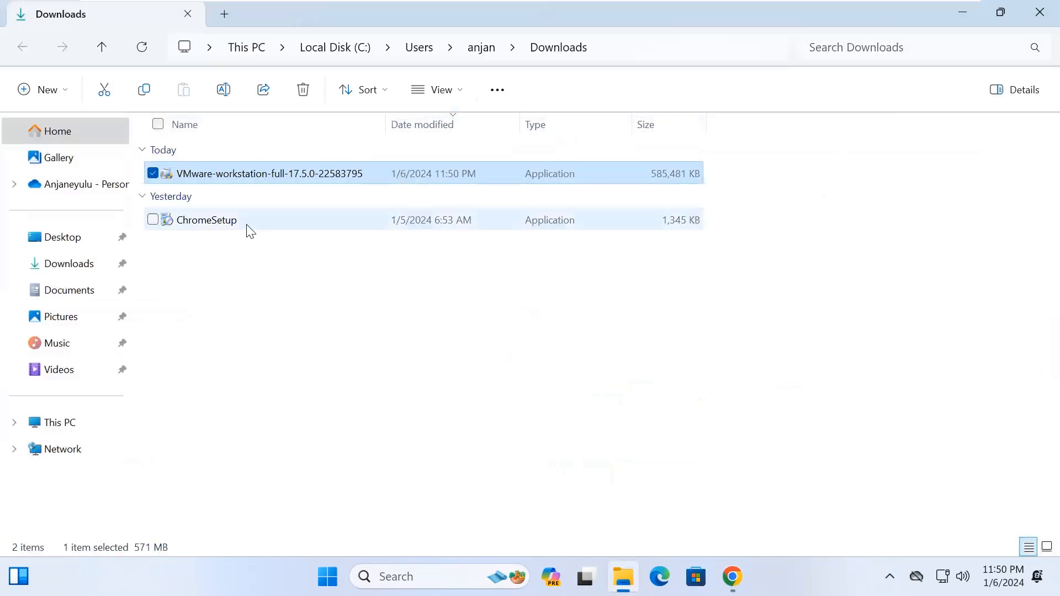
Run the VMware-workstation-full-17.5.0-22583795 installer as administrator and allow it to make changes to the device.
right_click(261, 180)
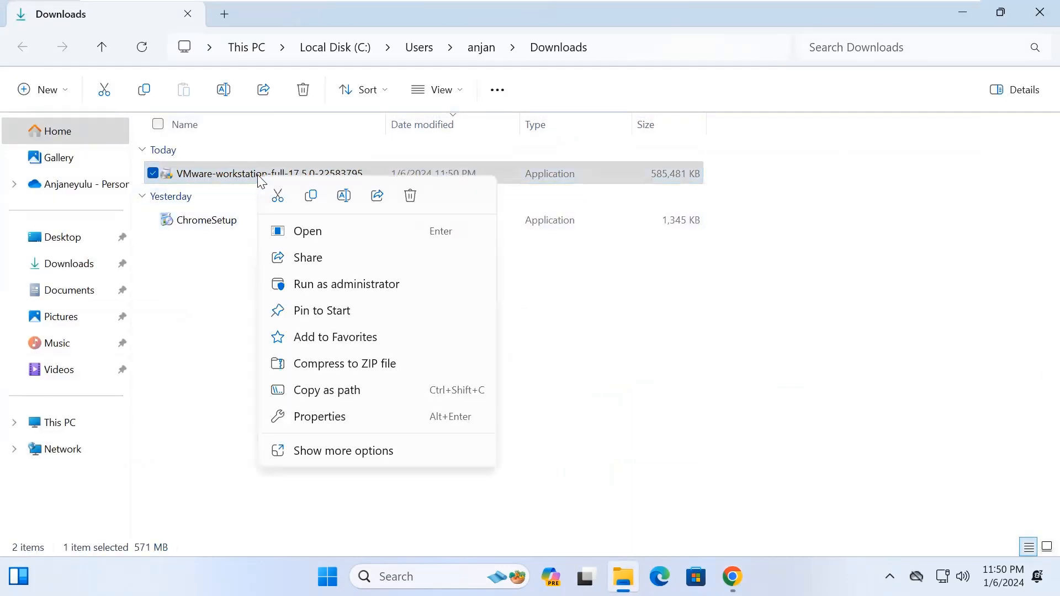
click(312, 281)
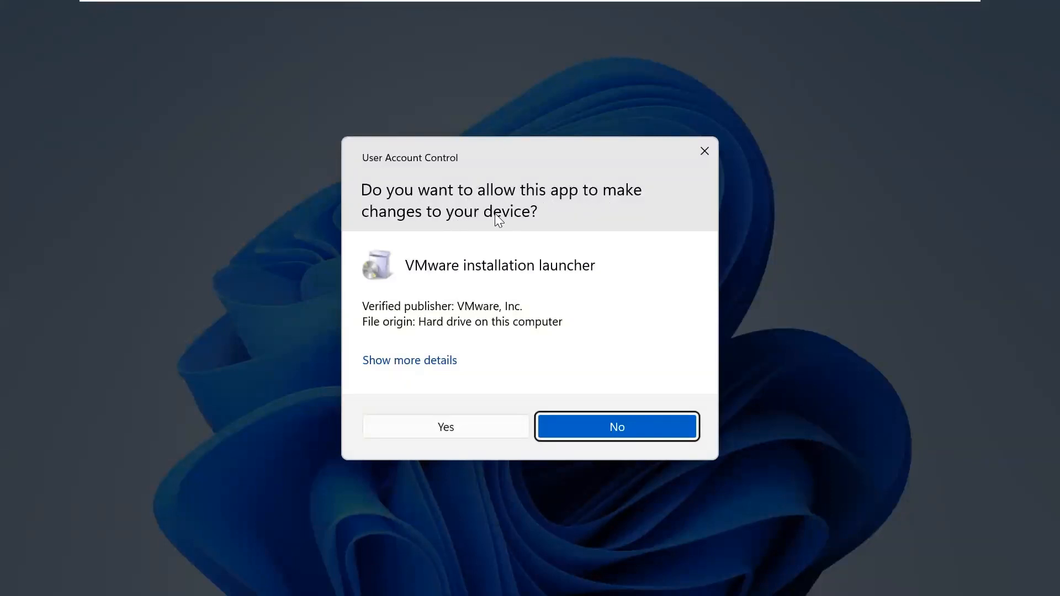
click(462, 429)
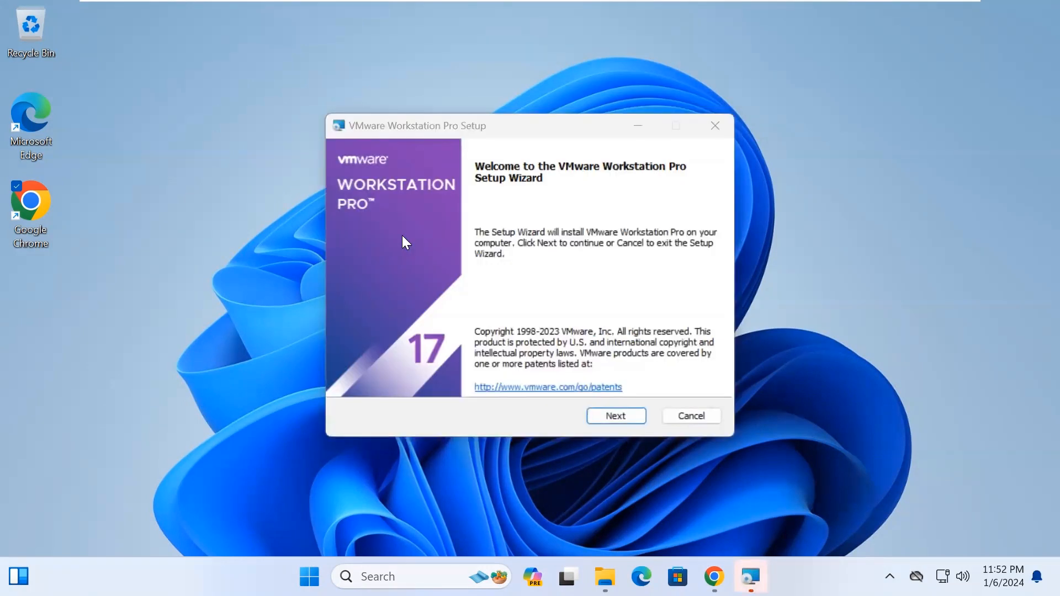
Begin the VMware Workstation Pro setup and accept the terms of the End-User License Agreement.
click(611, 415)
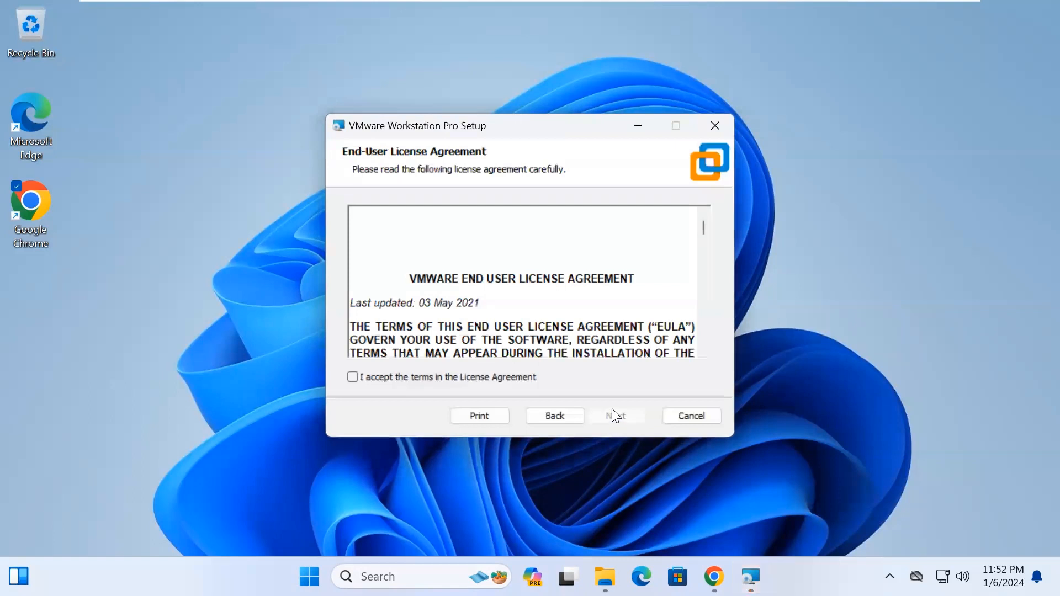
click(409, 376)
click(612, 417)
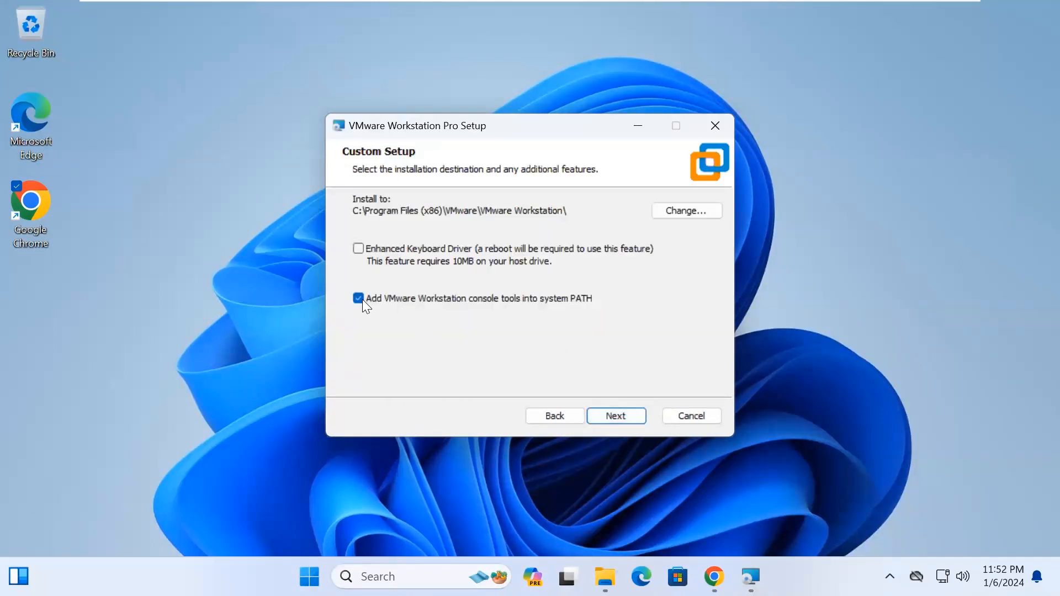
Install without console tools in the system PATH or product update checks on startup, keeping the Desktop and Start Menu shortcuts.
click(359, 299)
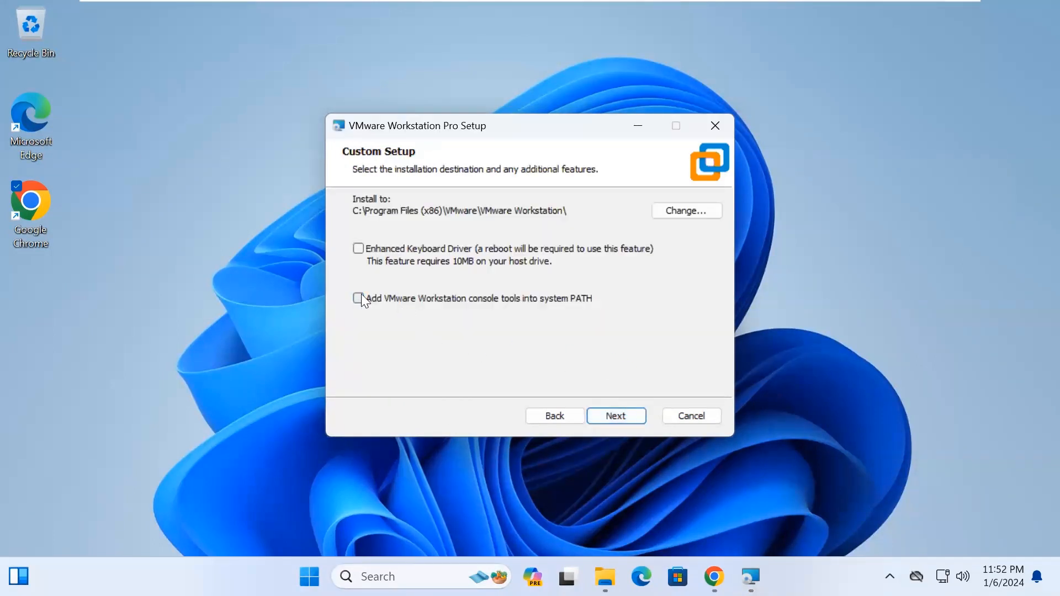
click(601, 413)
click(358, 221)
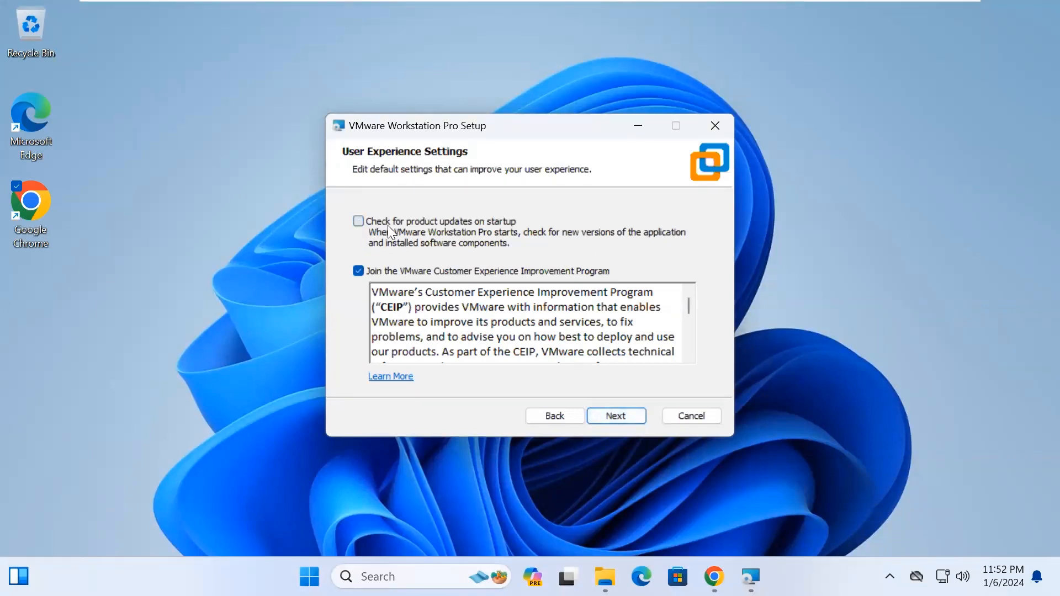
click(602, 413)
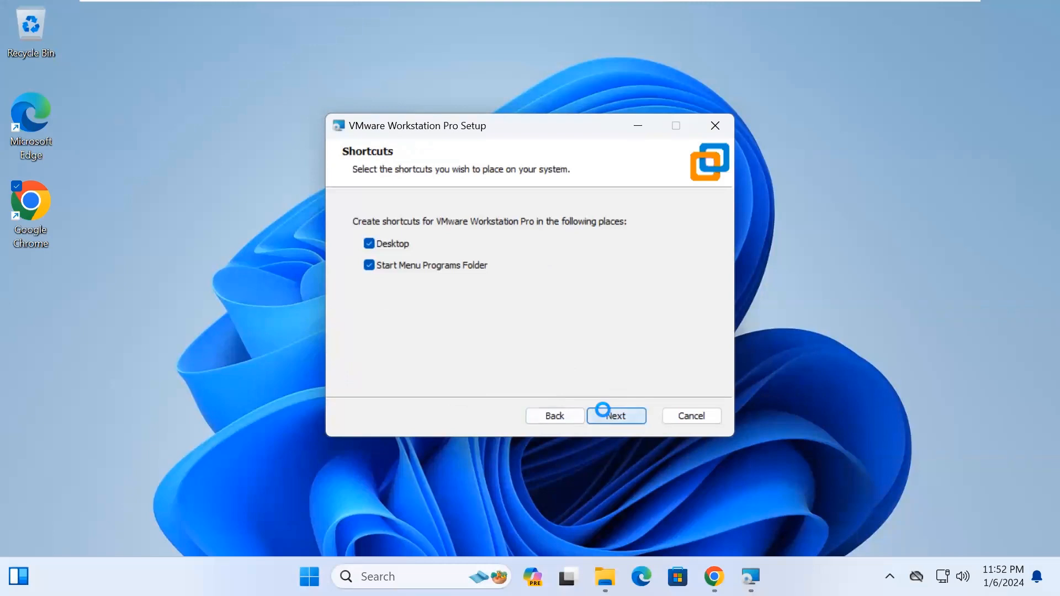
click(604, 413)
click(622, 416)
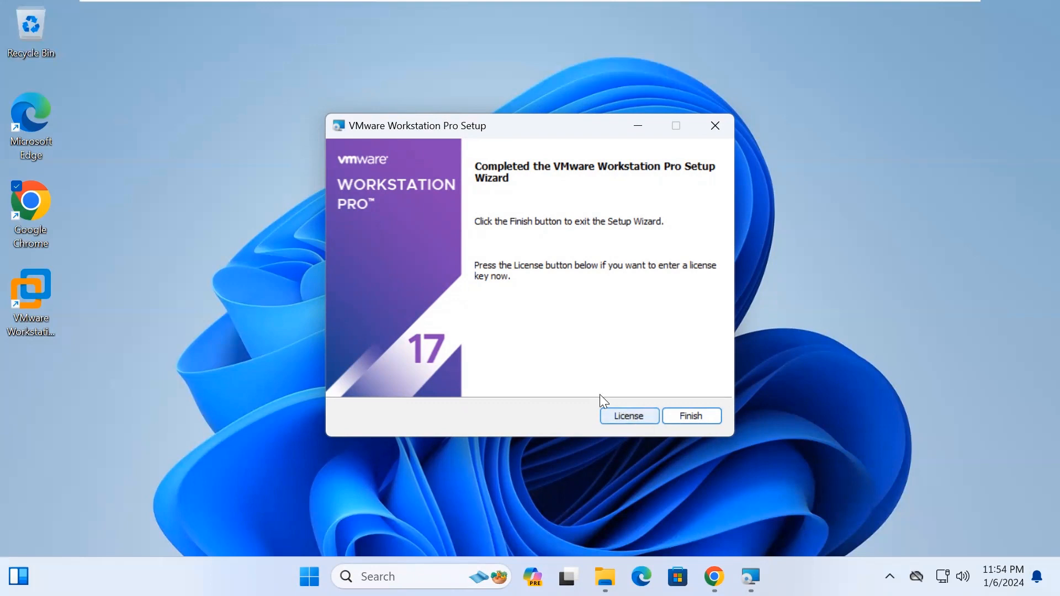
Finish the setup wizard without entering a license key and launch VMware Workstation from the desktop.
click(622, 418)
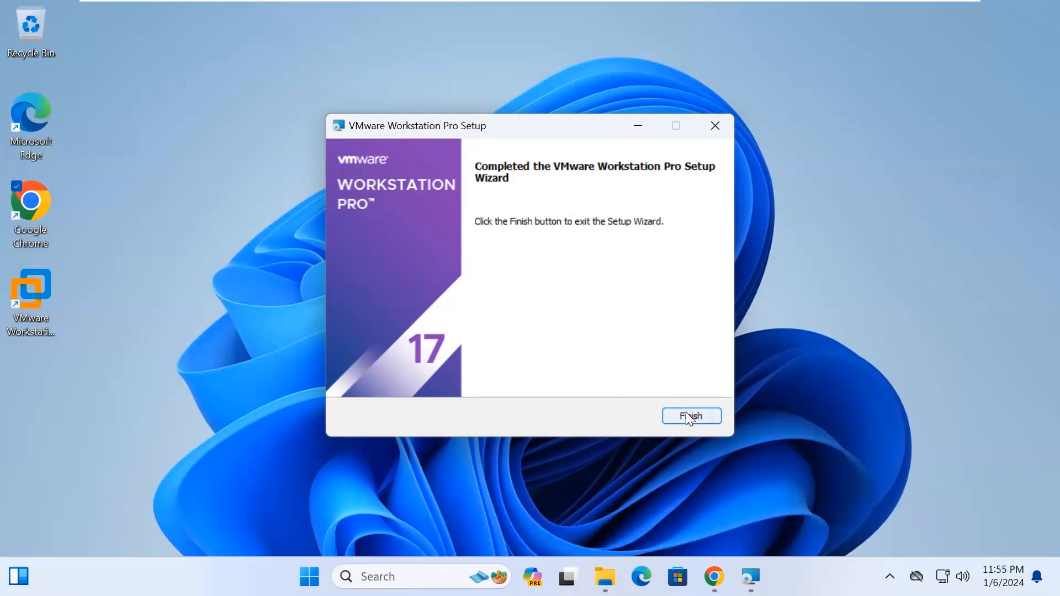
click(690, 419)
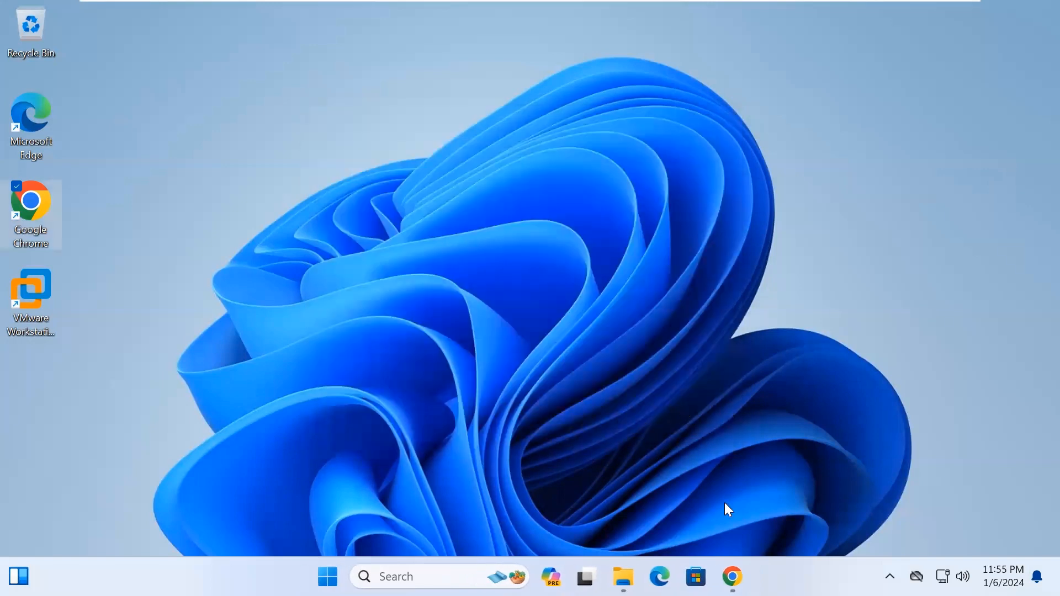
double_click(37, 298)
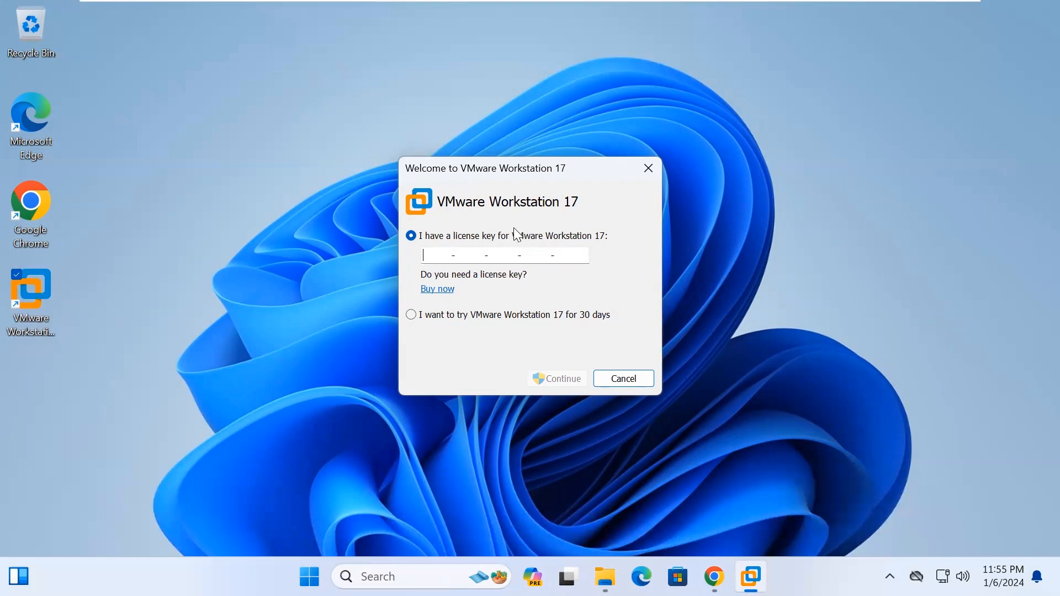
Switch to the Chrome window showing the VMware download page and open google.com in a new tab.
click(714, 576)
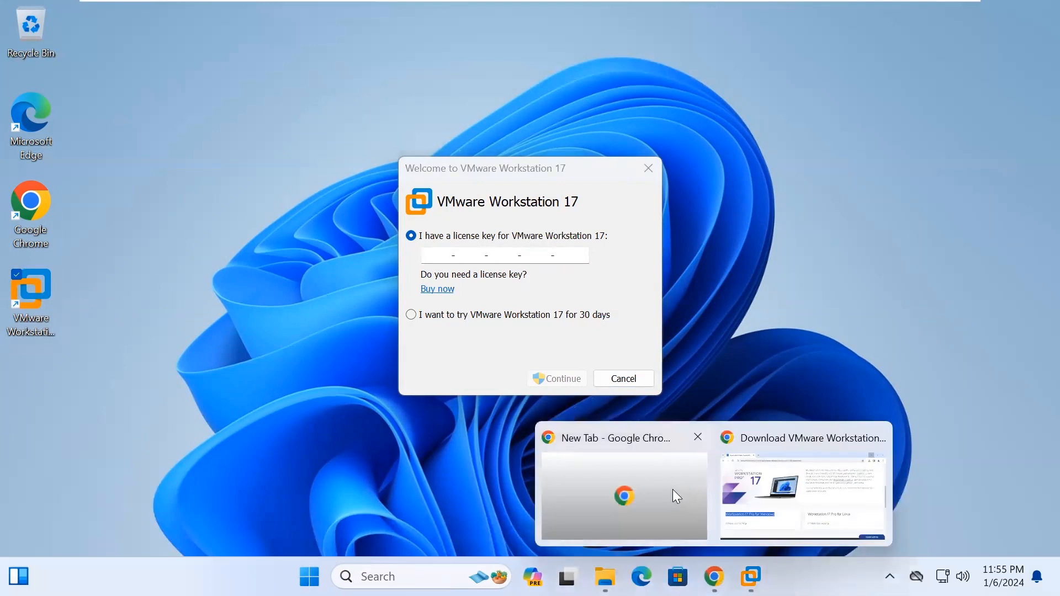
click(745, 487)
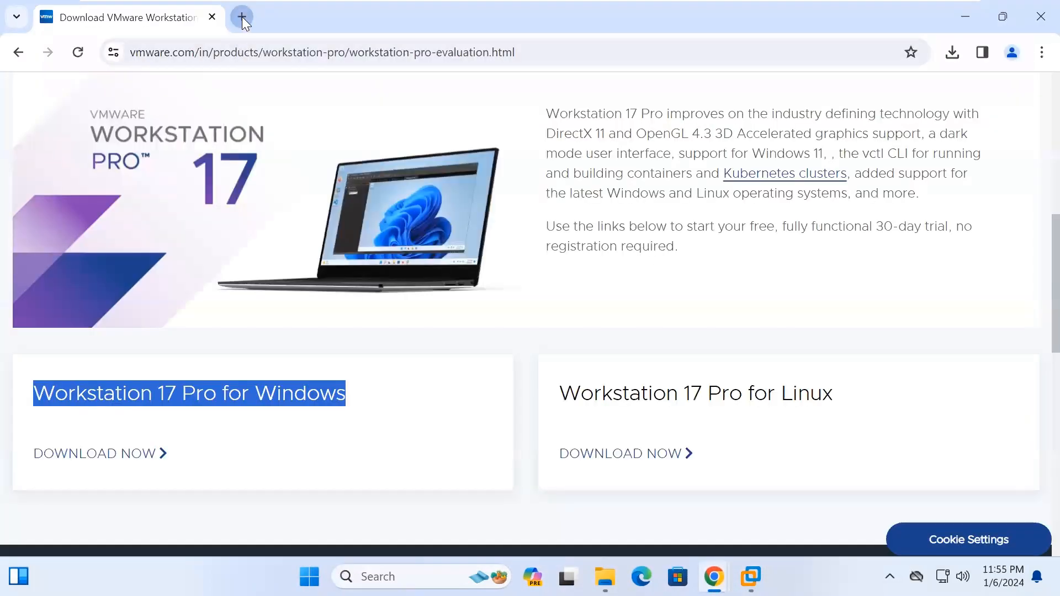
click(239, 17)
text(google)
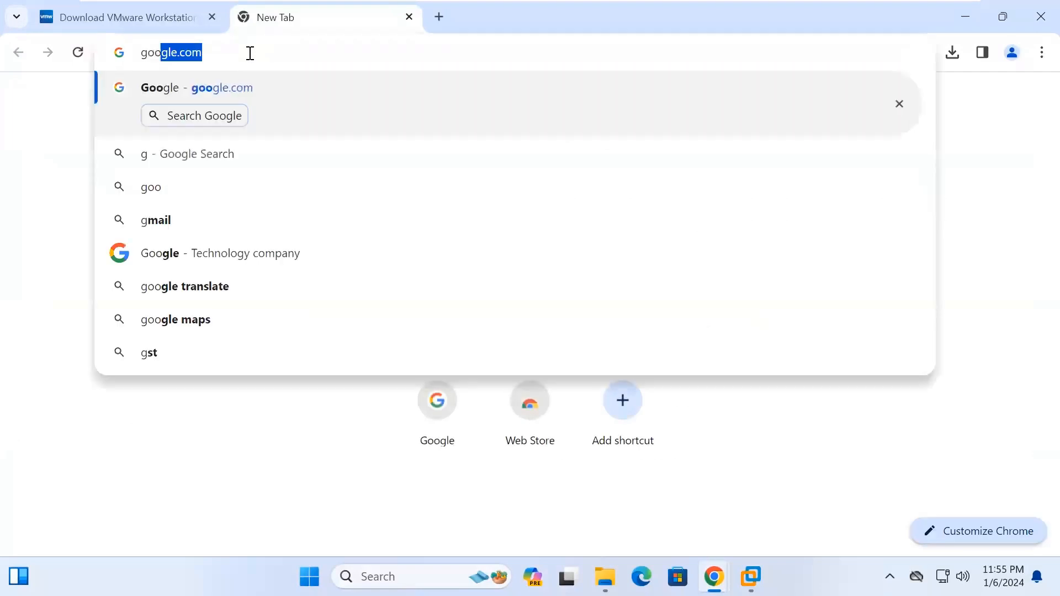
text(.com)
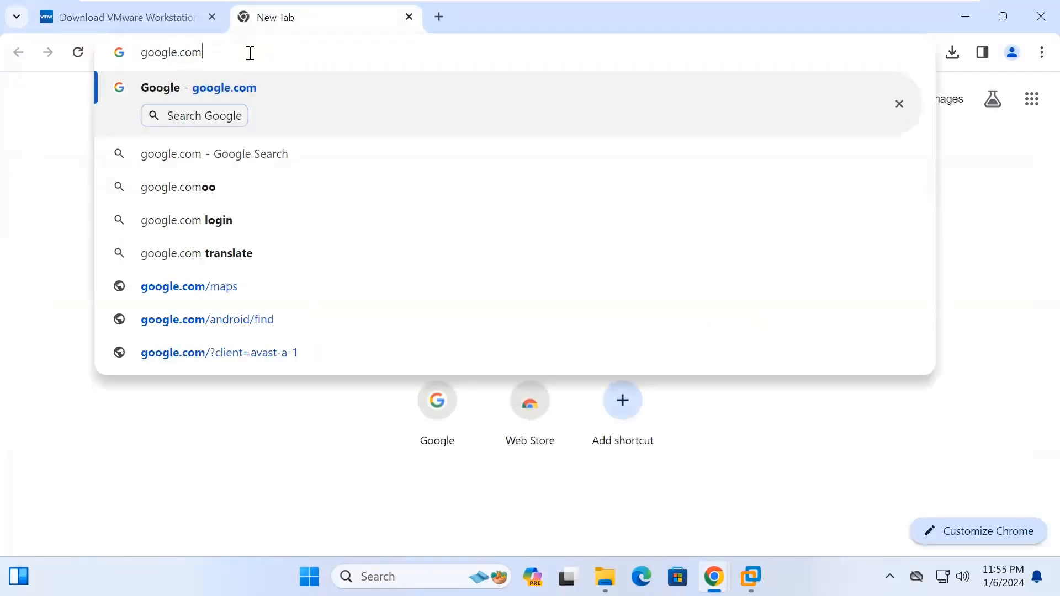
key(Return)
Search Google for "vmware workstation 17 pro license key".
text(vmwware work)
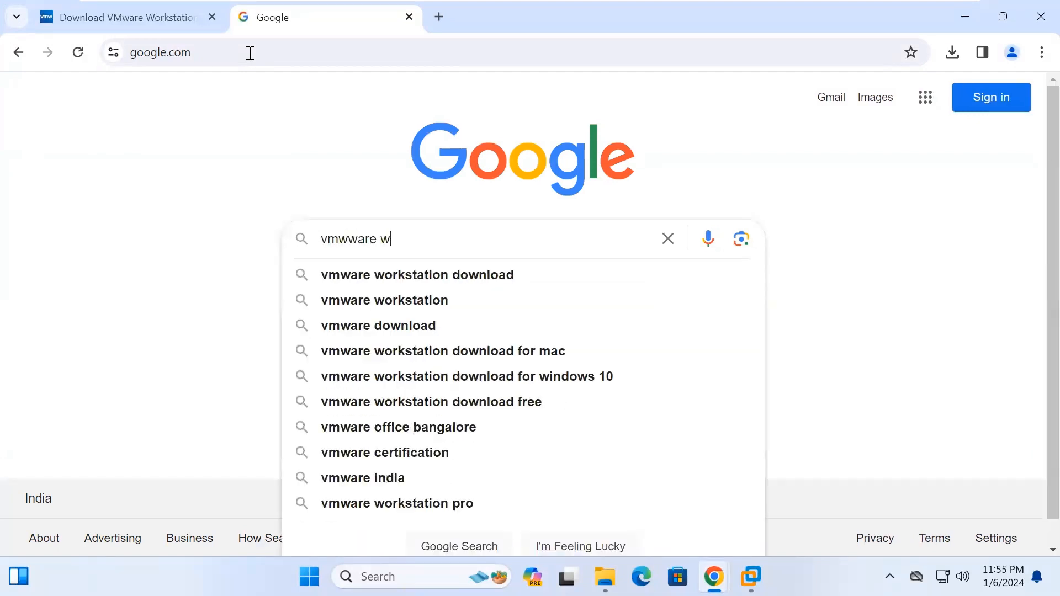
key(Down)
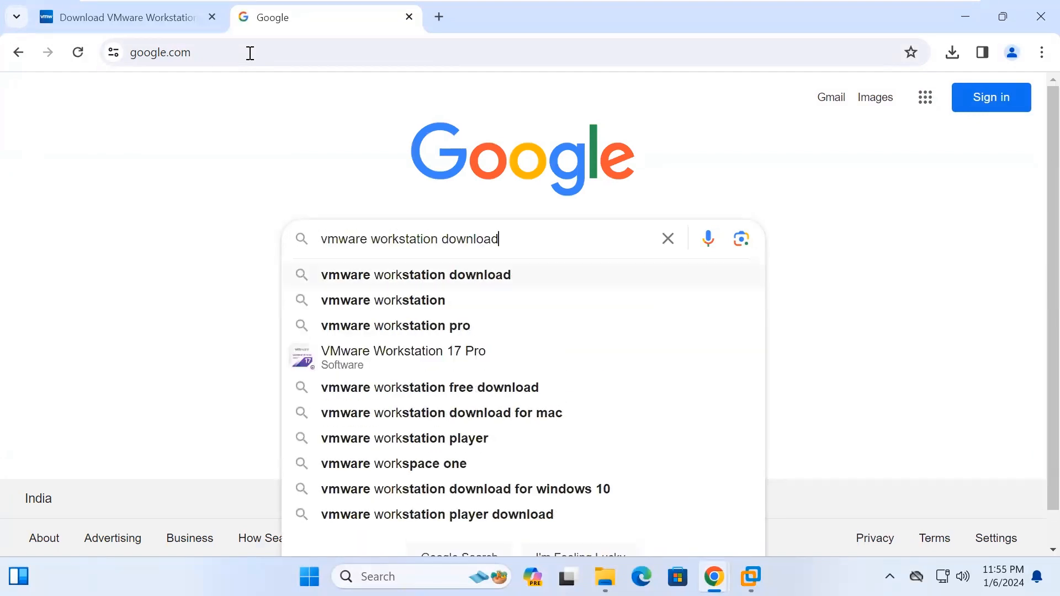
key(BackSpace)
key(BackSpace)
key(BackSpace)
key(BackSpace)
key(BackSpace)
key(BackSpace)
key(BackSpace)
key(BackSpace)
text(17)
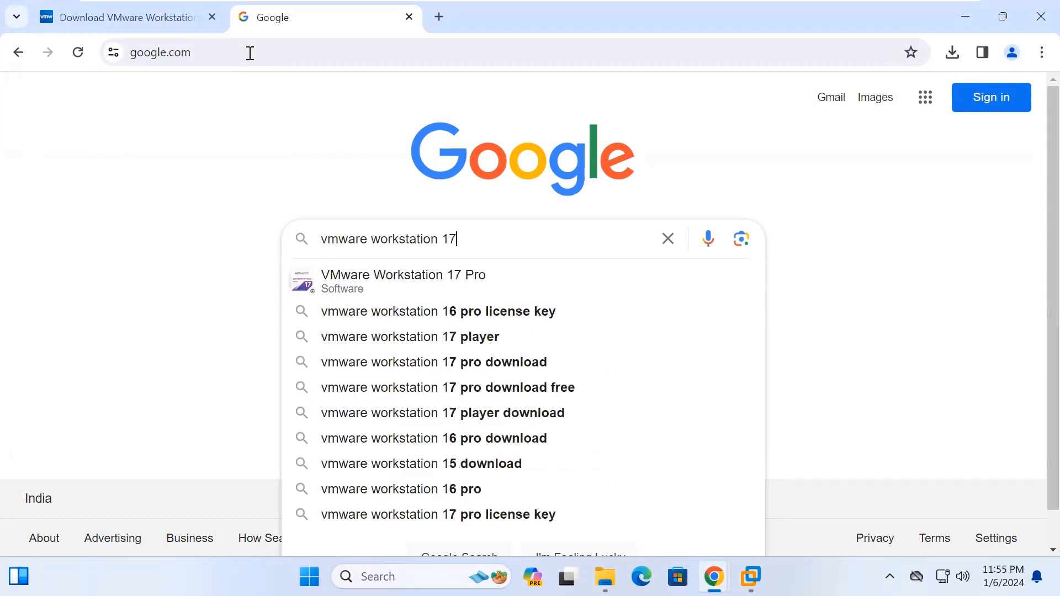
text( pro i)
key(BackSpace)
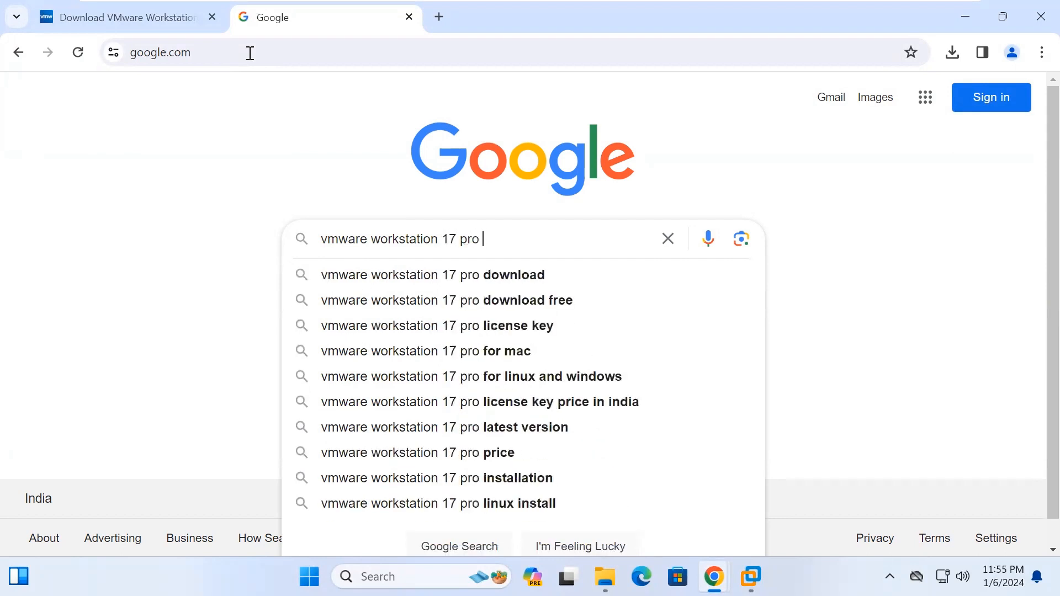
key(Down)
key(Down)
key(Down)
key(Return)
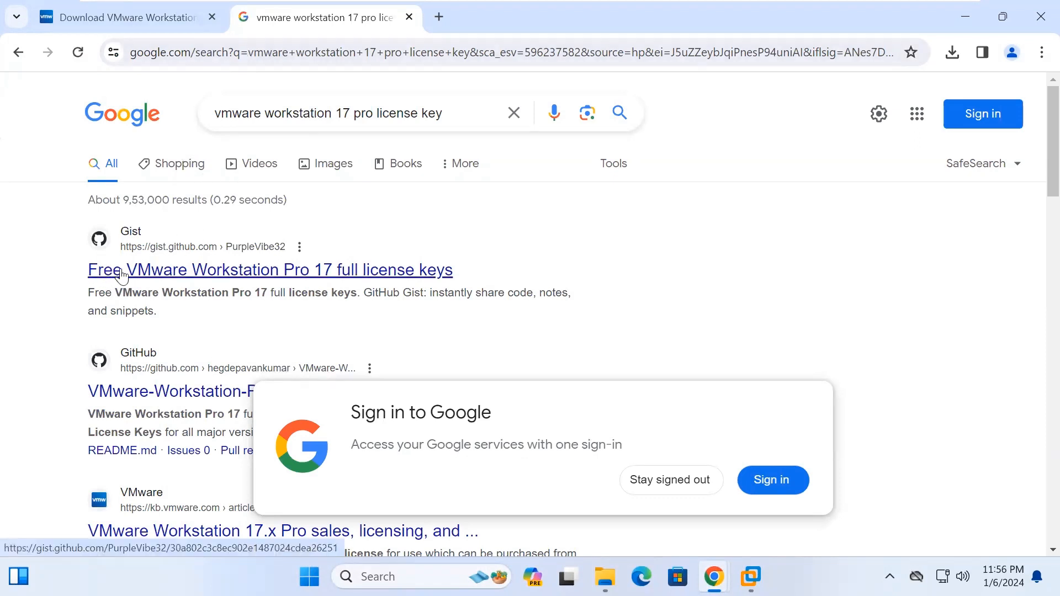
Copy the first license key under "checked" from the Gist search result and switch back to VMware Workstation's welcome dialog.
click(153, 274)
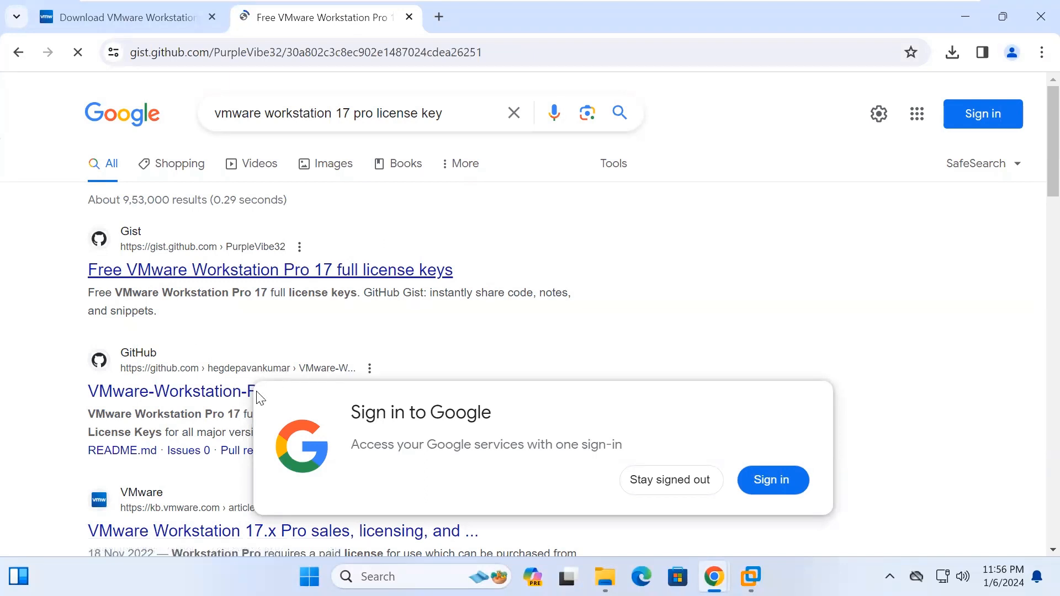
scroll(442, 370, down, 5)
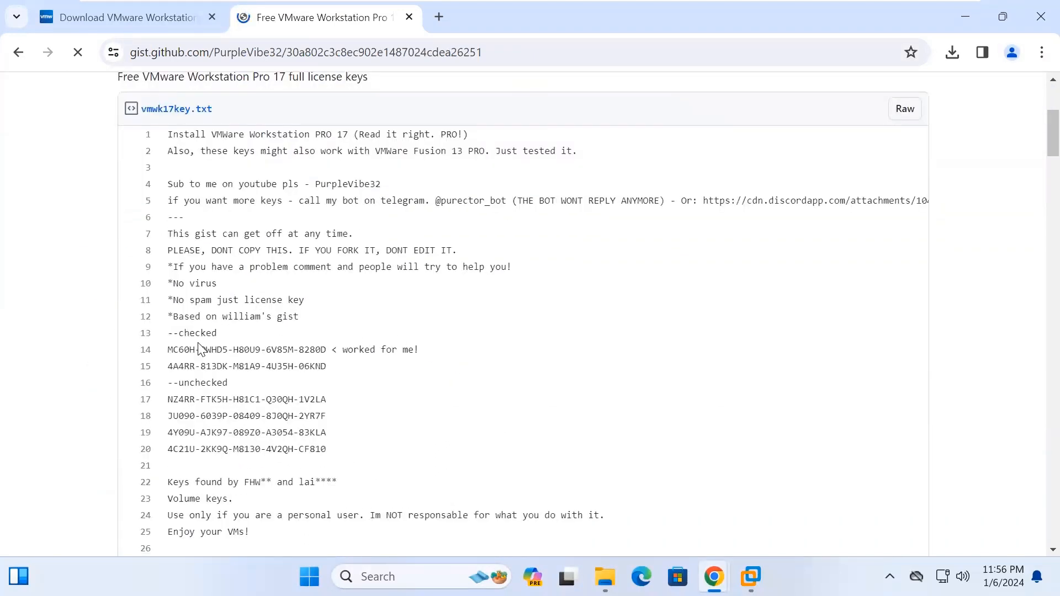
drag(169, 350, 339, 351)
key(ctrl+c)
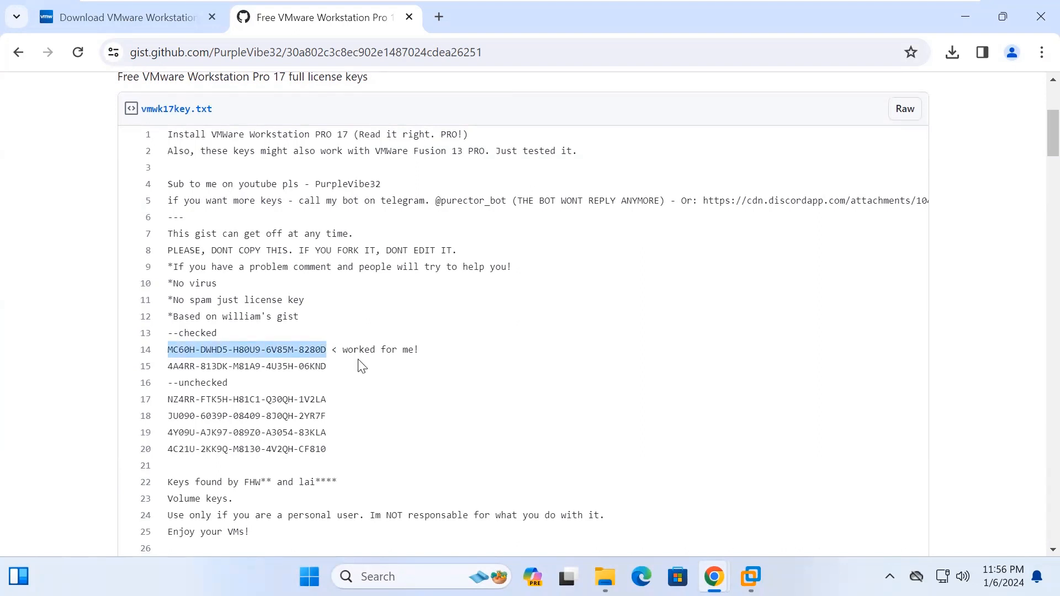
click(757, 549)
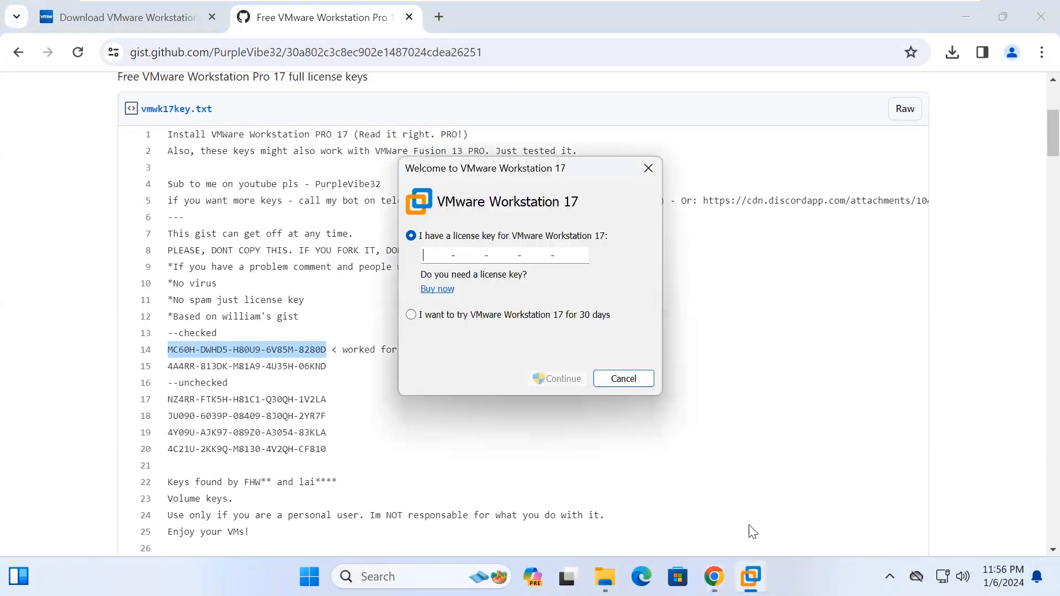
Paste the copied license key into the VMware Workstation 17 welcome dialog and complete the activation through to the finish.
key(ctrl+v)
click(563, 377)
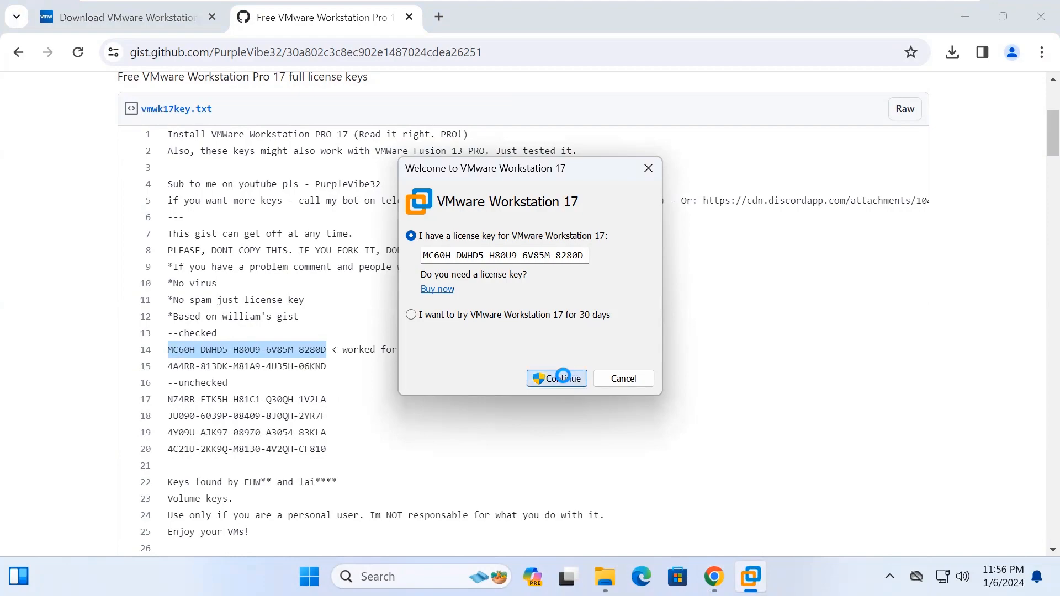
click(488, 443)
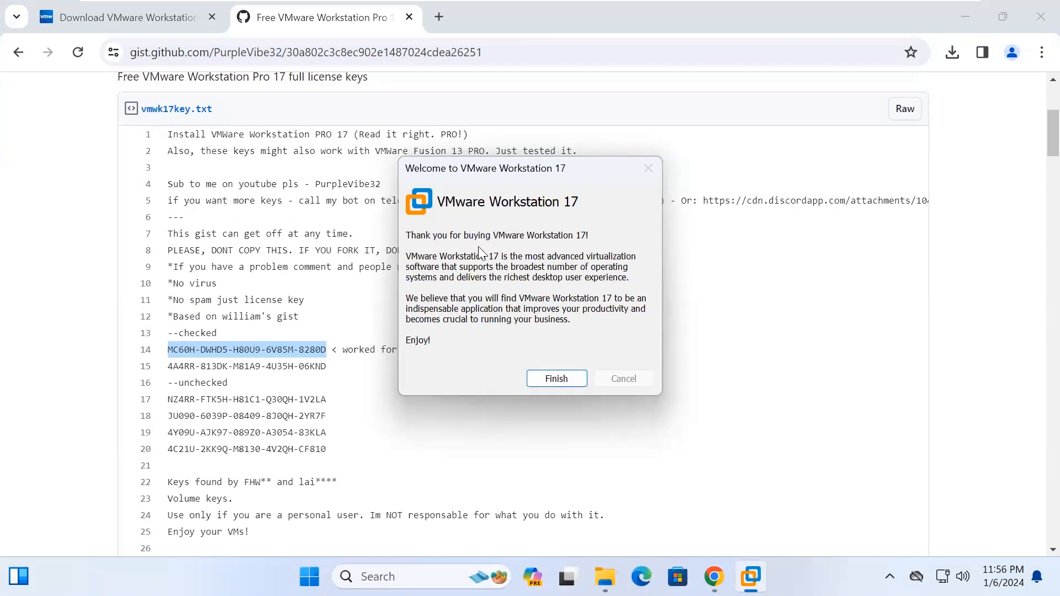
click(553, 376)
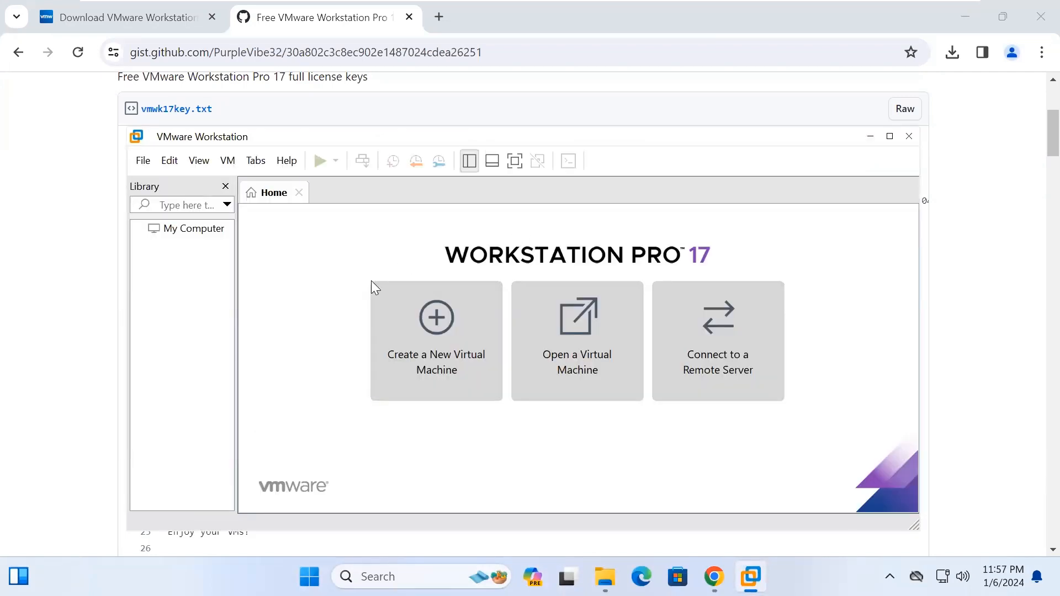
Maximize the VMware Workstation window and close the Library pane so the Home page fills the window.
click(892, 137)
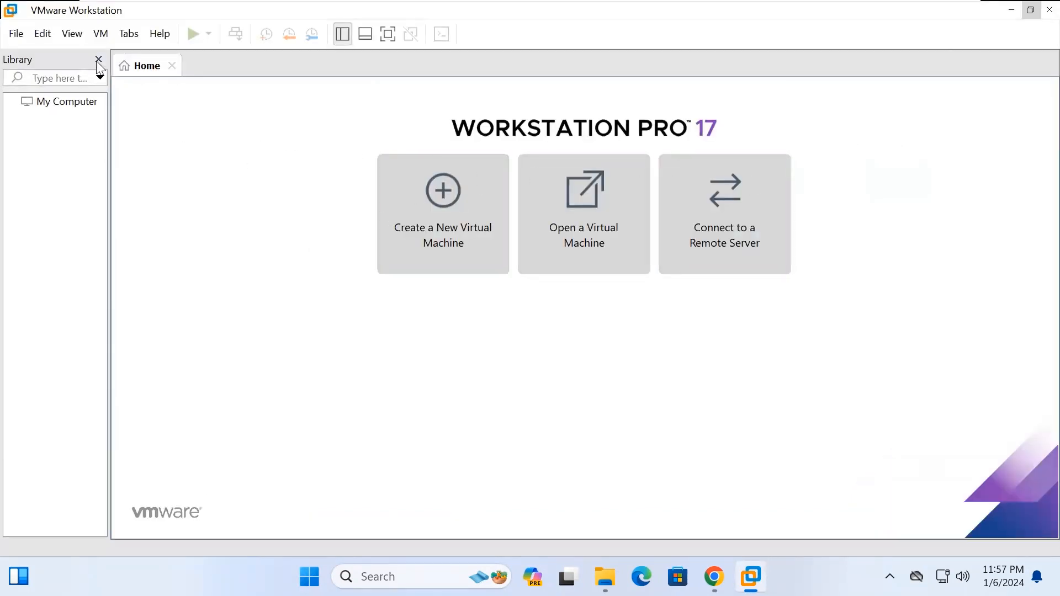
click(98, 60)
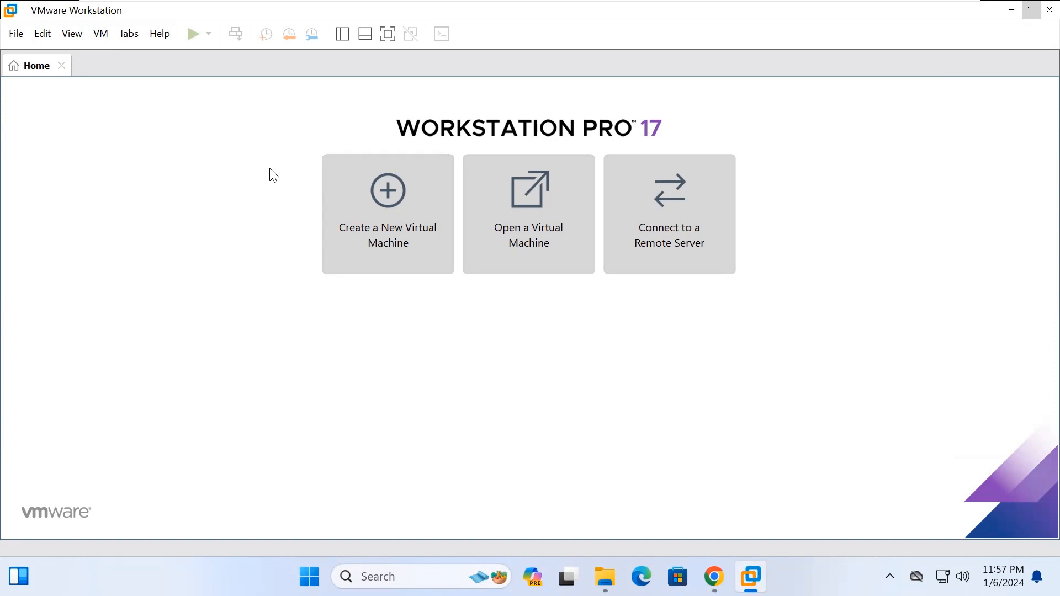
key(alt)
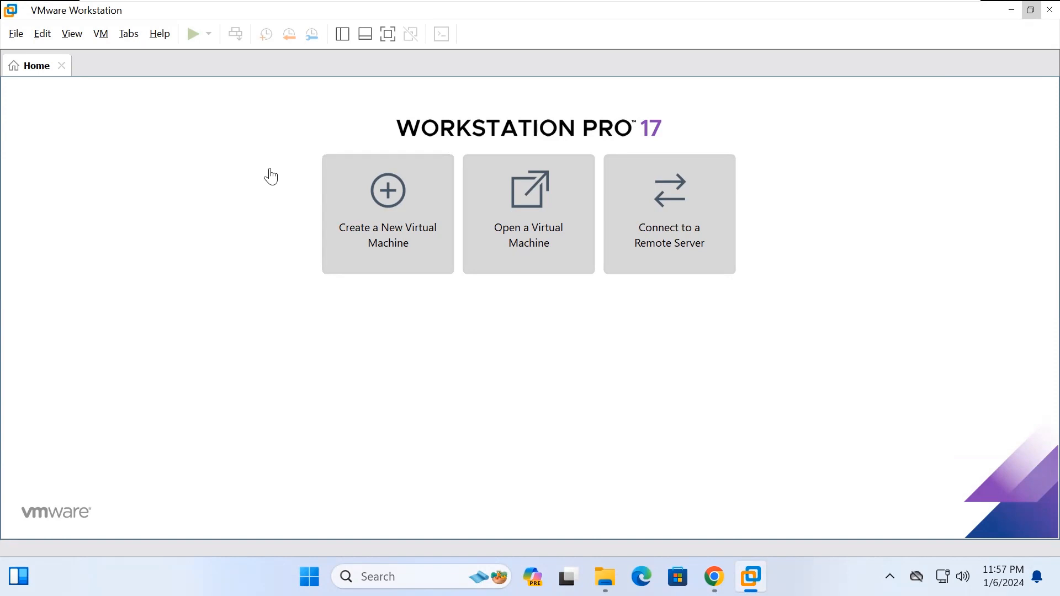